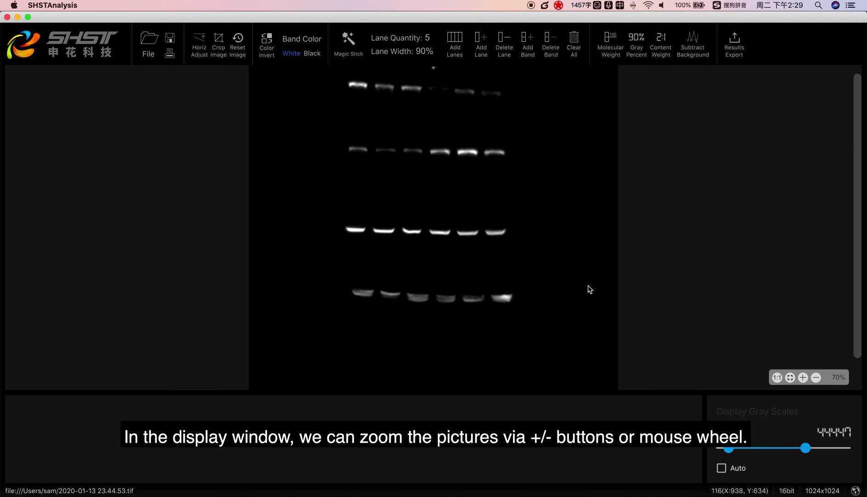
Zoom the blot image to 100% and use Horiz Adjust to level it along the first row of bands.
scroll(590, 289, "down", 2)
scroll(590, 289, "down", 1)
scroll(588, 288, "up", 2)
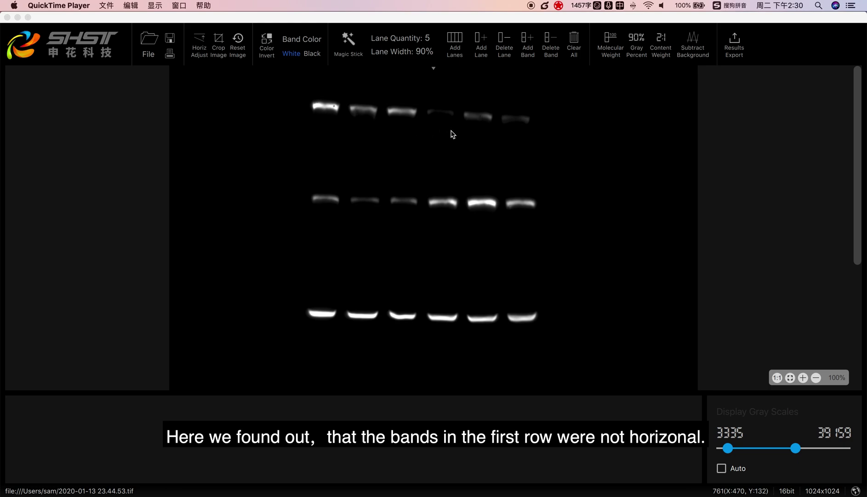
left_click(204, 44)
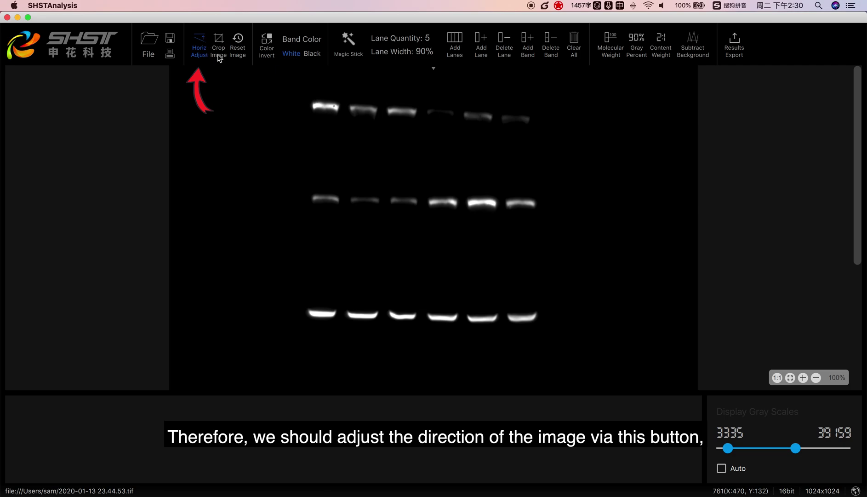
left_click_drag(315, 109, 531, 123)
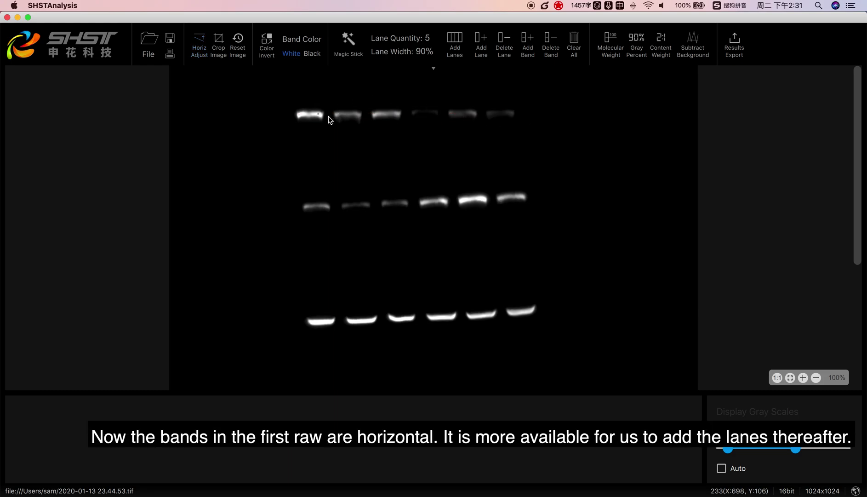
left_click(196, 44)
left_click_drag(299, 119, 514, 117)
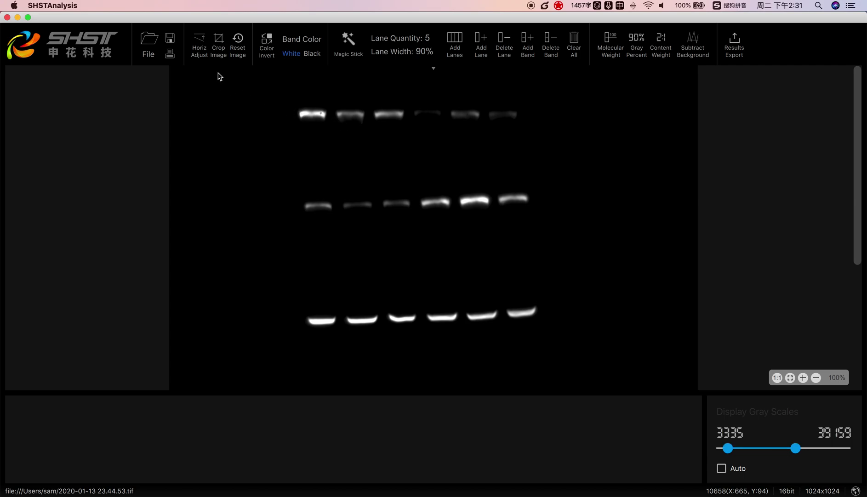
Crop the image to the first three rows of bands, and reset it to the original.
left_click(219, 45)
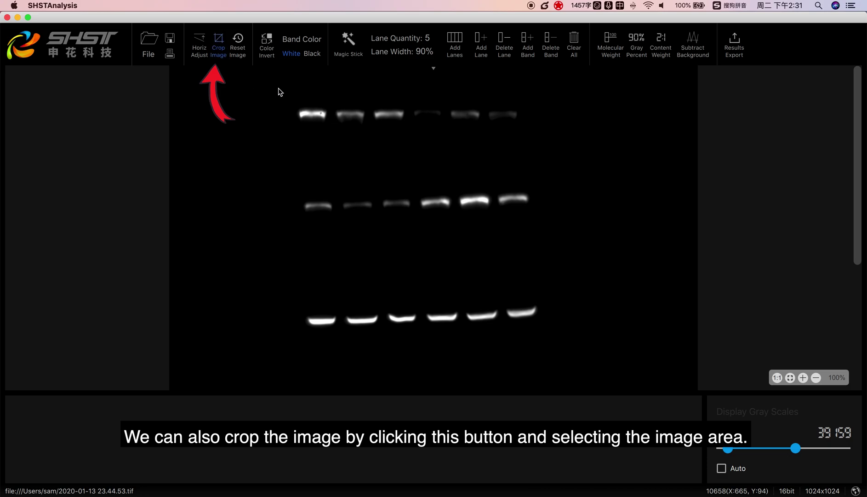
left_click_drag(282, 88, 545, 340)
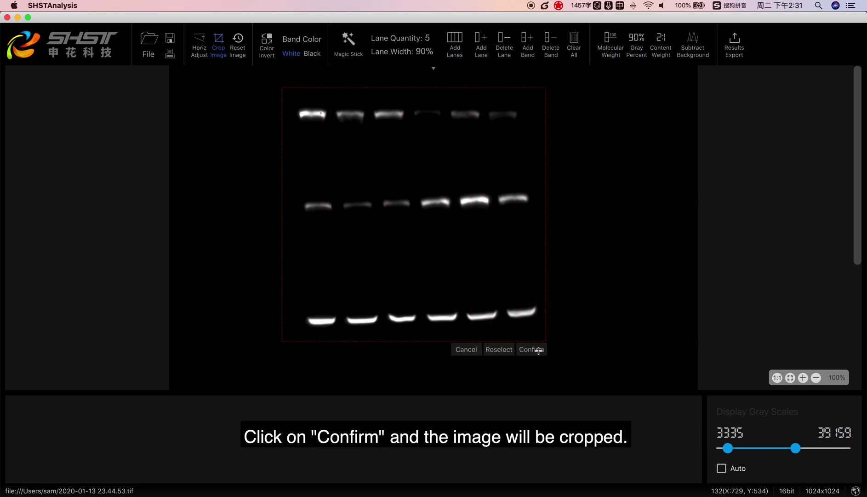
left_click(538, 350)
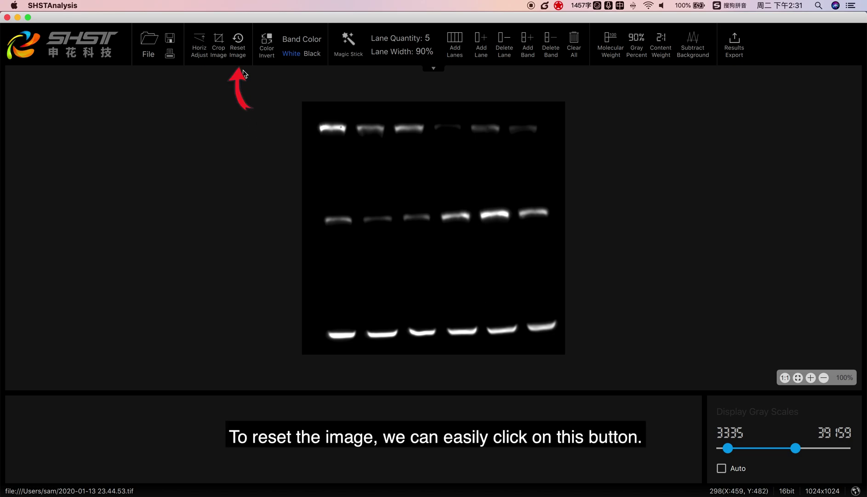
left_click(238, 43)
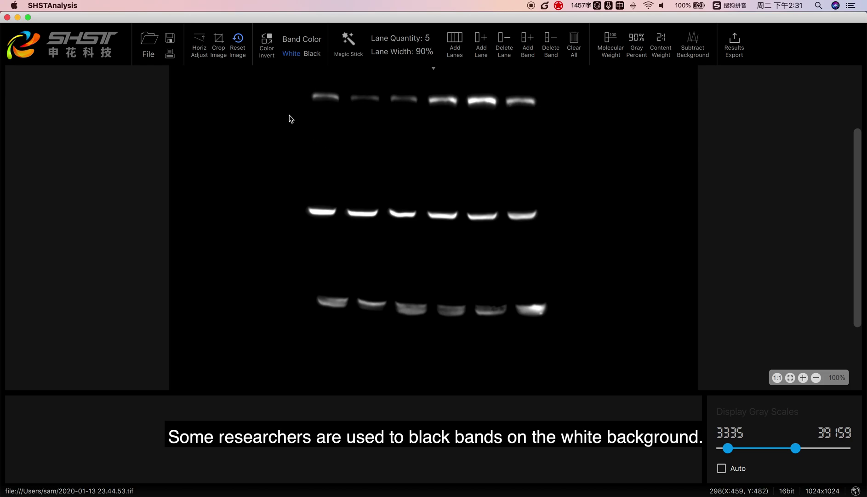
Try inverting the image colors with the band color Black, and restore the original colors with the band color White.
left_click(268, 49)
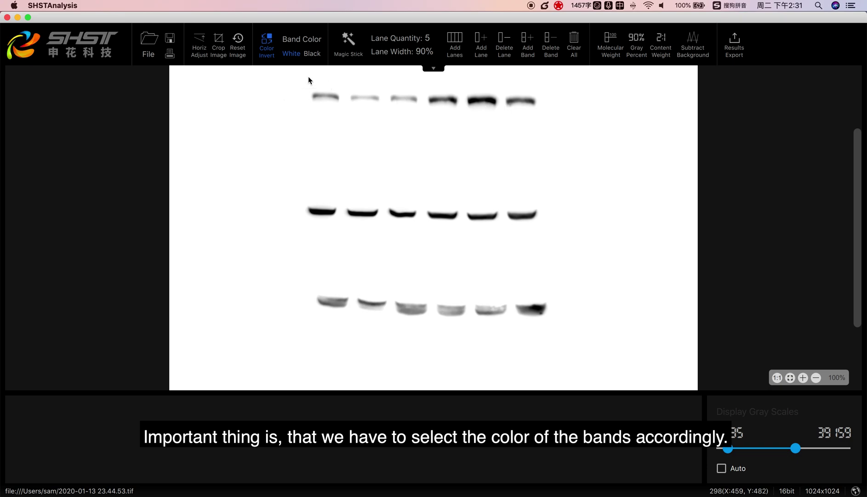
left_click(312, 54)
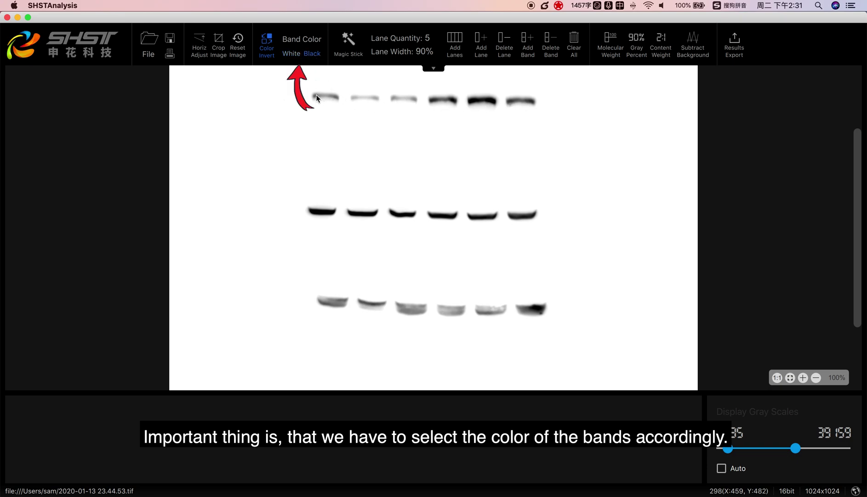
left_click(268, 50)
left_click(292, 54)
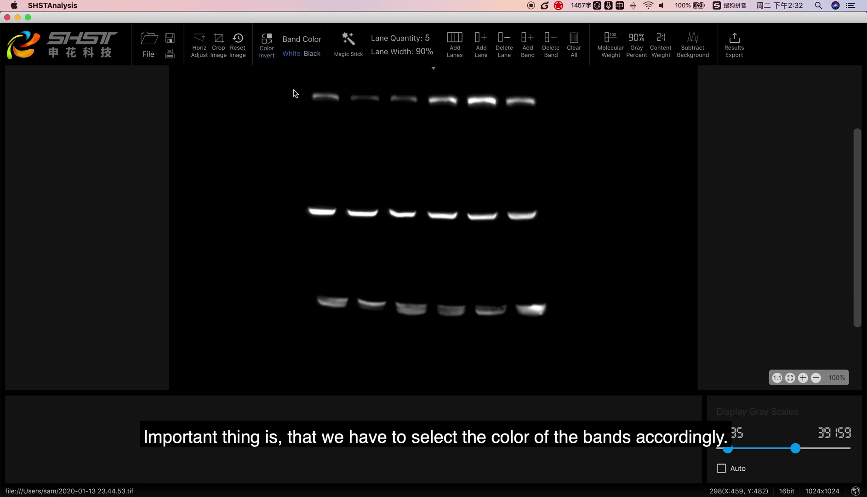
Invert the image colors to show dark bands on a white background and set the band color to Black.
left_click(269, 46)
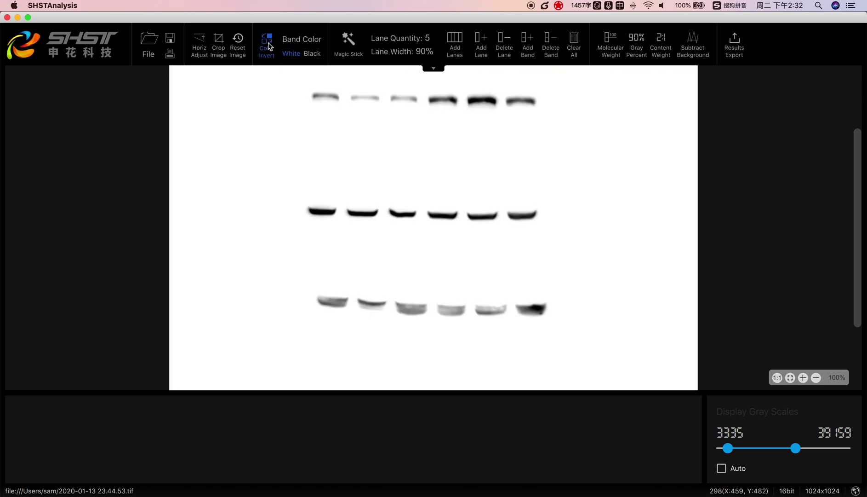
left_click(312, 56)
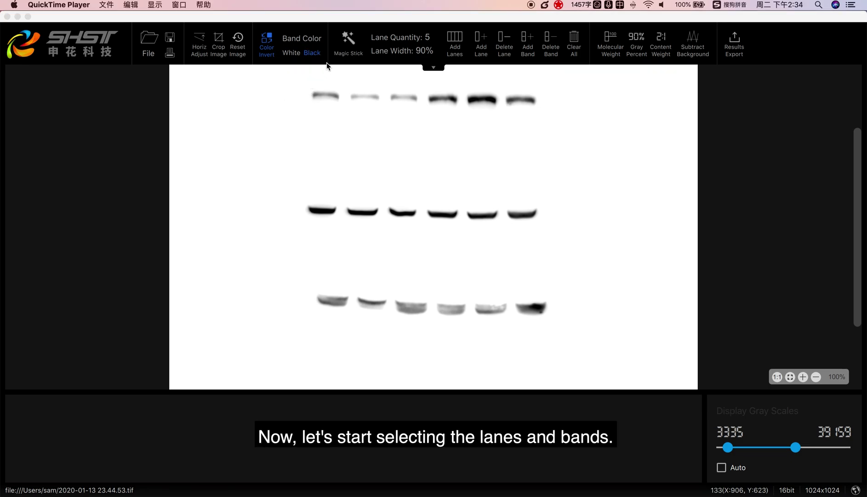
Detect the lanes and bands of the first three columns with Magic Stick and widen the three lane frames to fit the bands.
left_click(351, 54)
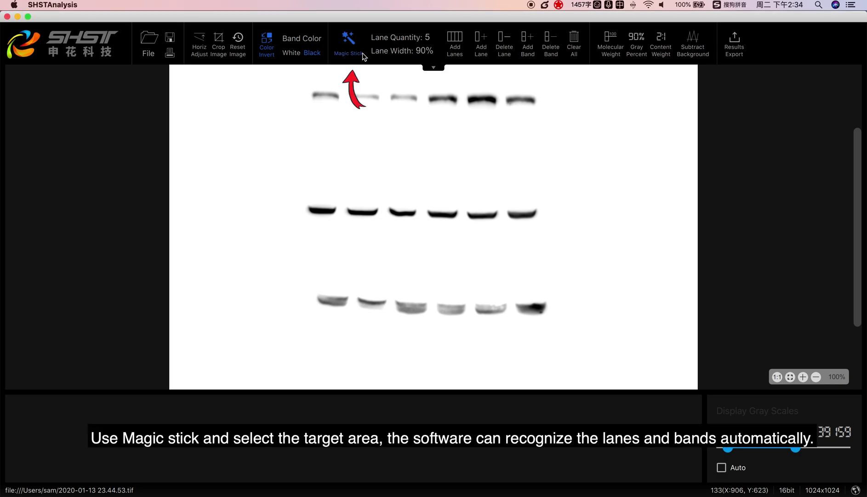
left_click_drag(310, 83, 428, 319)
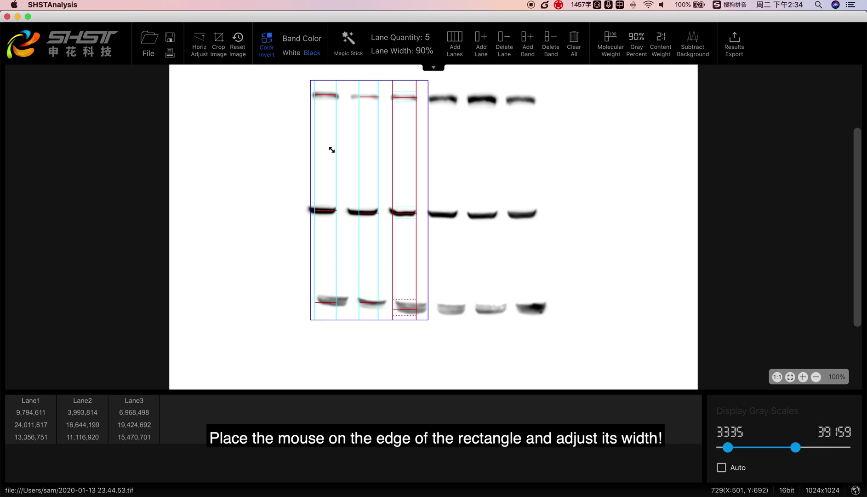
left_click(371, 163)
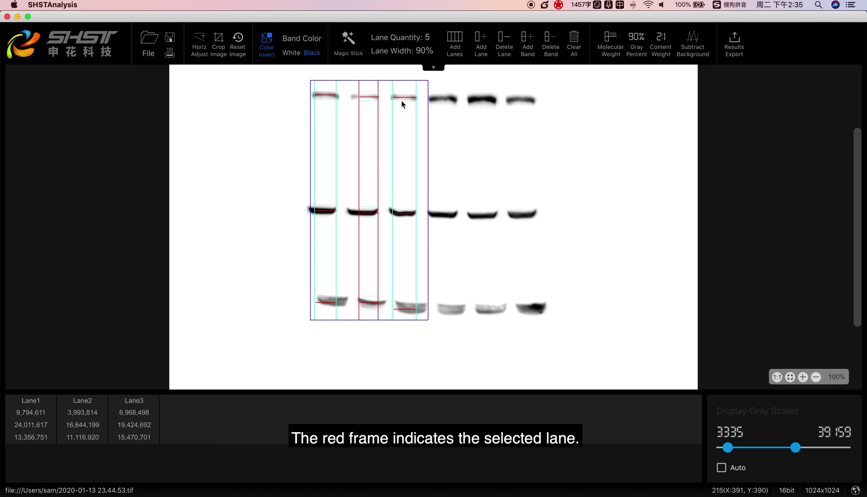
mouse_move(359, 172)
left_mouse_down()
mouse_move(345, 172)
mouse_move(349, 161)
left_mouse_up()
left_click_drag(336, 290, 340, 290)
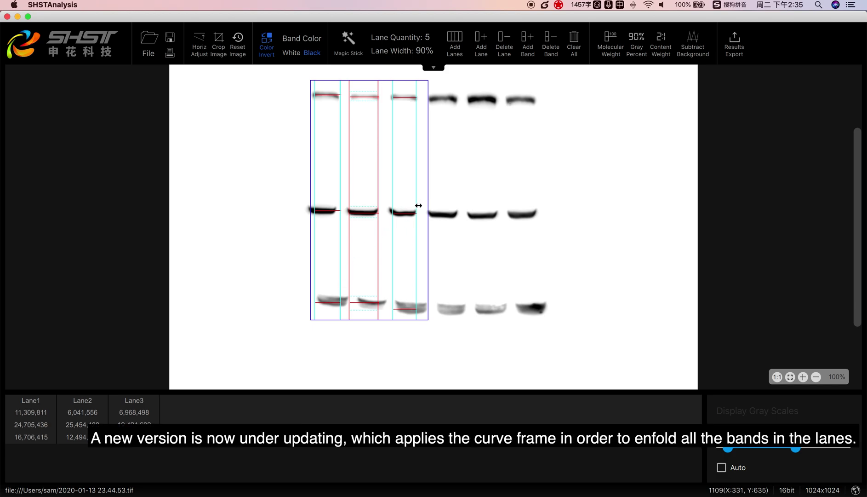
left_click(393, 199)
left_click_drag(392, 195, 424, 195)
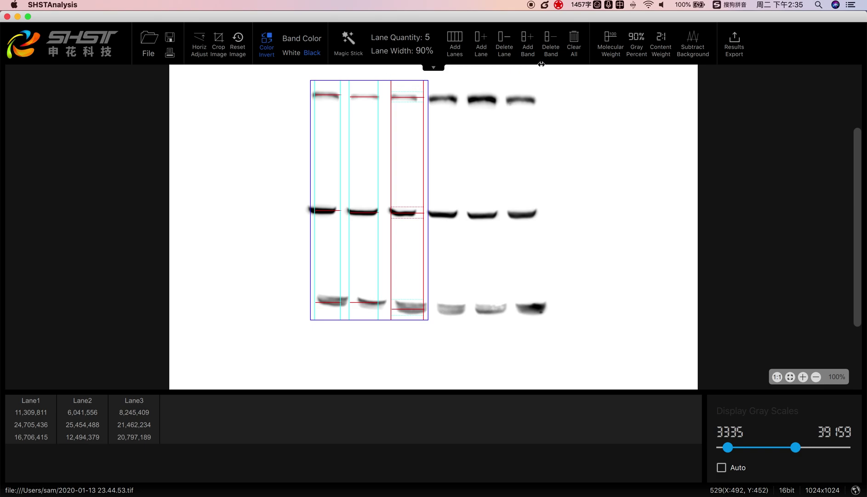
Clear all detected lanes and bands from the image.
left_click(364, 131)
left_click(335, 145)
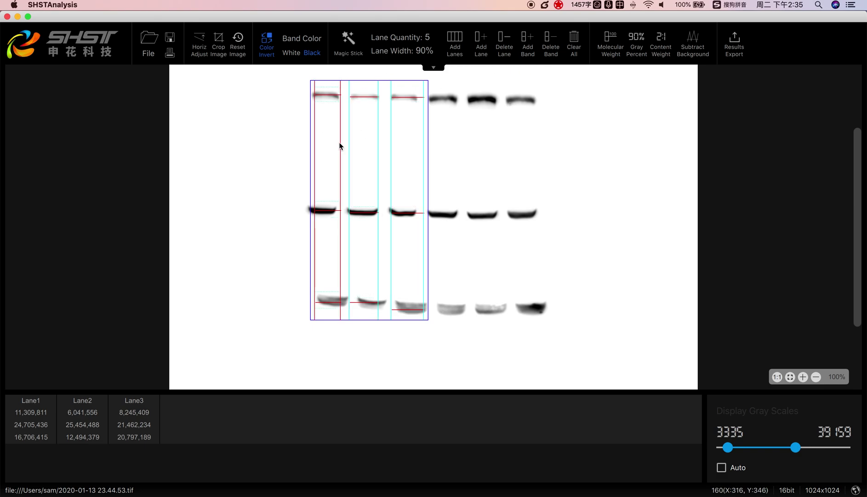
left_click(574, 44)
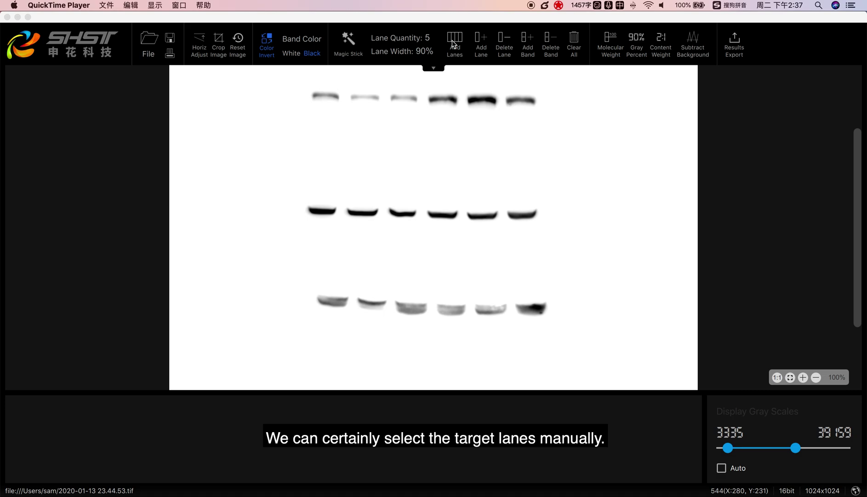
Add 4 lanes at once over the first four band columns and adjust their frame widths to the bands.
left_click(428, 38)
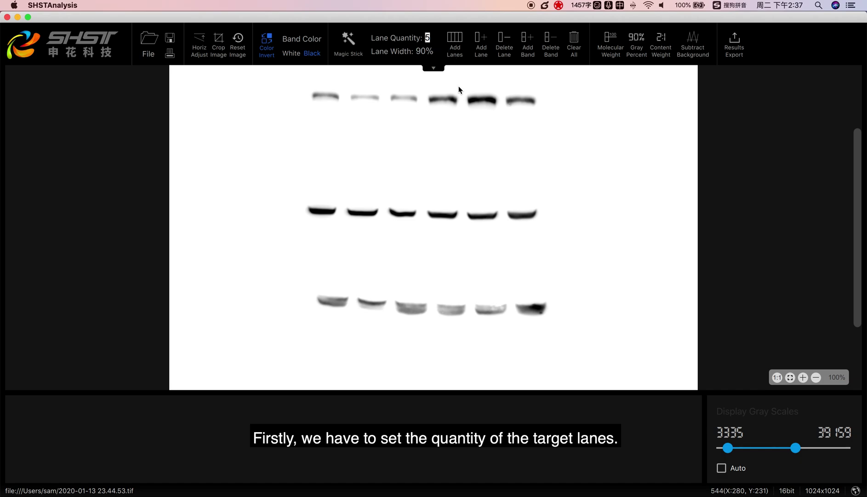
type("4")
left_click(455, 44)
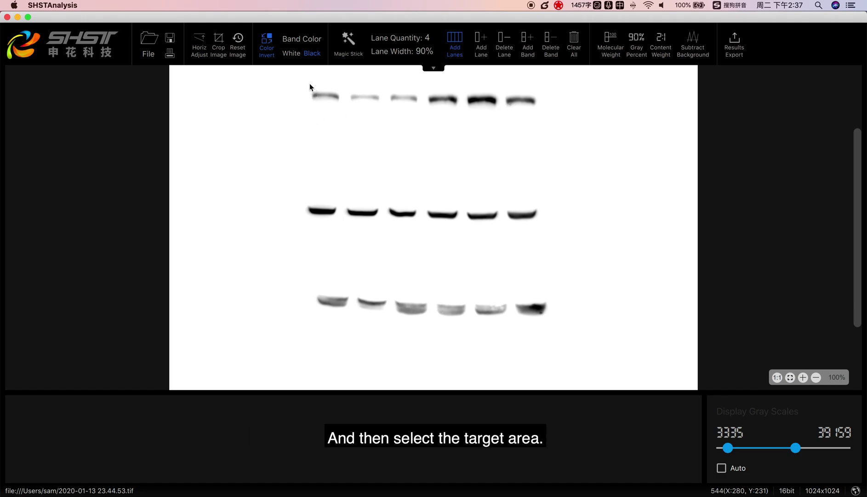
left_click_drag(310, 85, 462, 320)
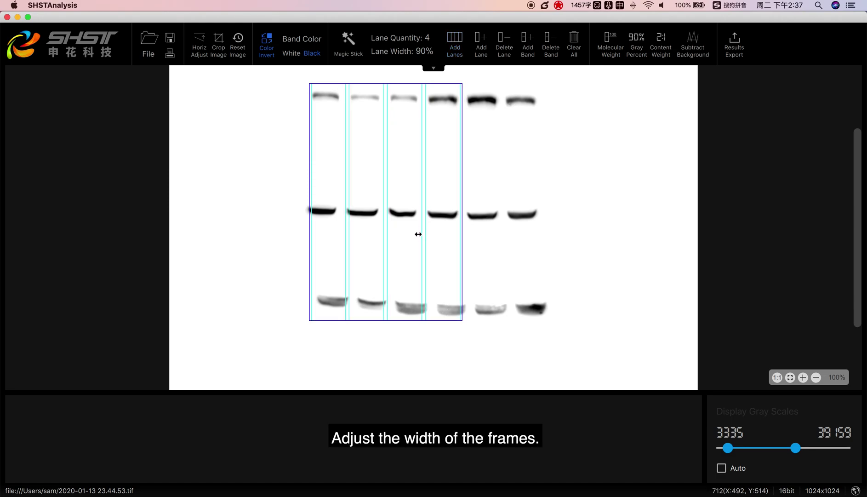
left_click(433, 131)
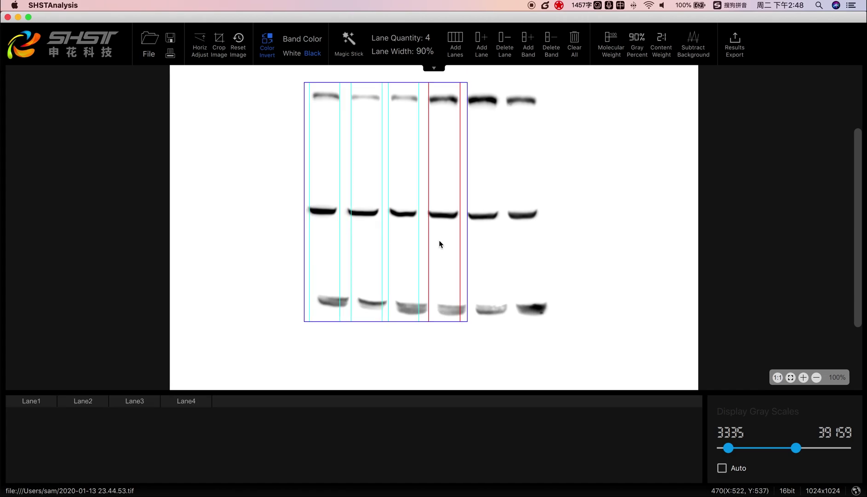
Delete the lane frame around the fourth band column.
left_click(399, 211)
left_click(441, 139)
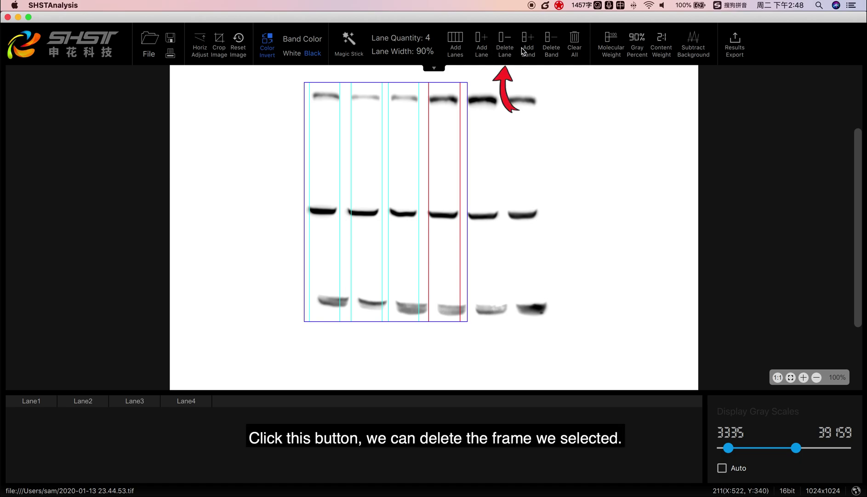
left_click(504, 46)
left_click(444, 135)
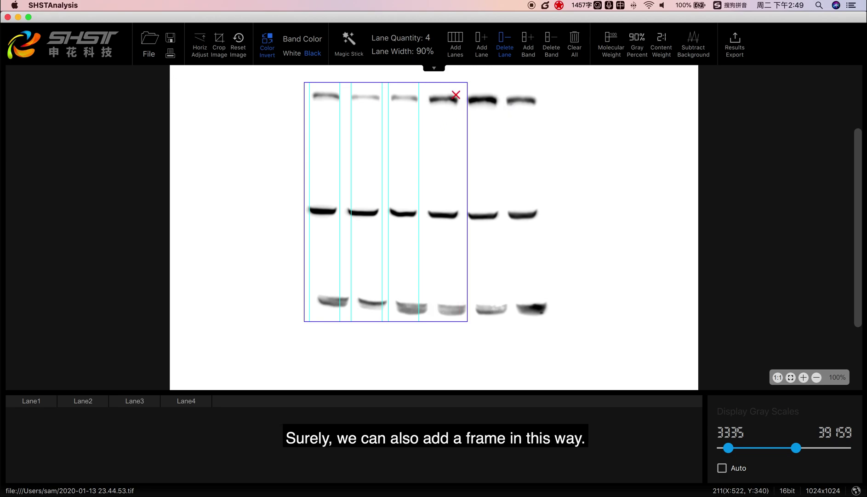
Add a single lane frame over the fourth band column and adjust its edges to the bands.
left_click(482, 45)
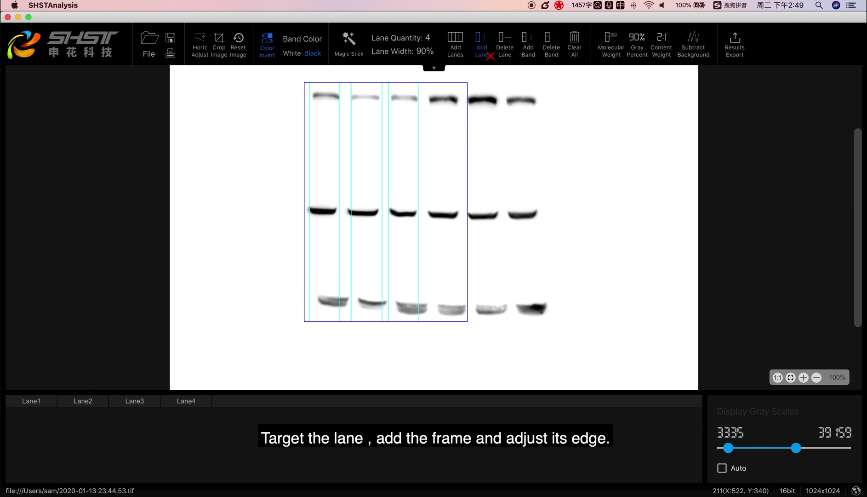
left_click(439, 124)
left_click_drag(452, 127, 429, 135)
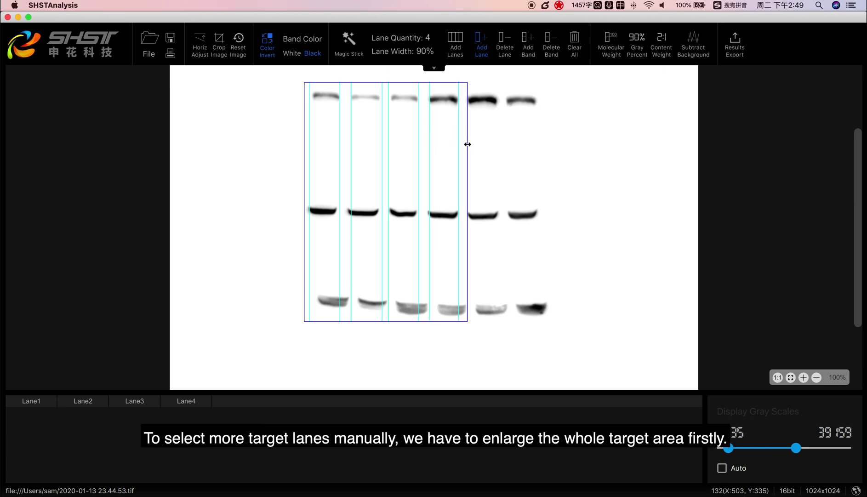
Enlarge the target area to include the fifth band column and add a fitted lane frame over that column.
mouse_move(467, 145)
left_mouse_down()
mouse_move(508, 149)
mouse_move(454, 148)
left_mouse_up()
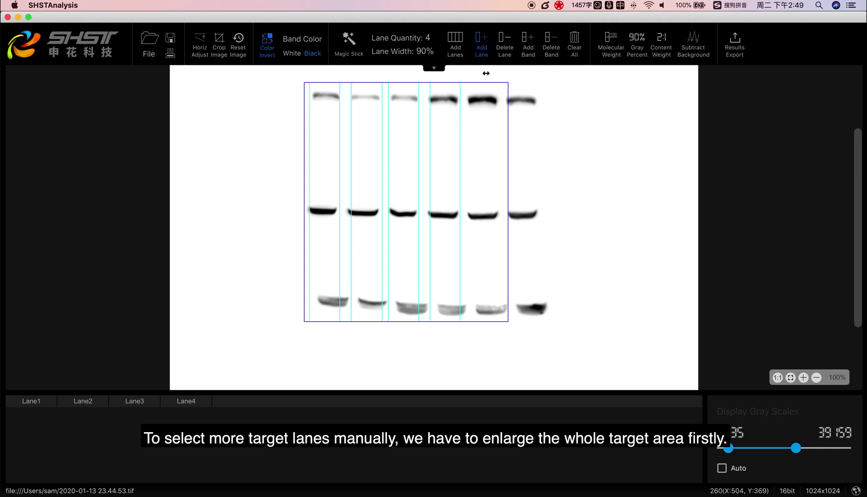
left_click(486, 41)
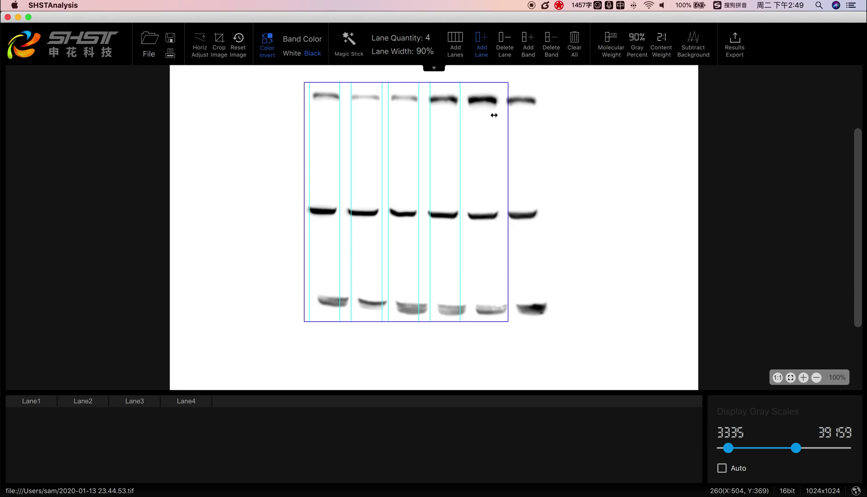
mouse_move(471, 117)
left_mouse_down()
mouse_move(493, 116)
mouse_move(468, 130)
mouse_move(498, 137)
left_mouse_up()
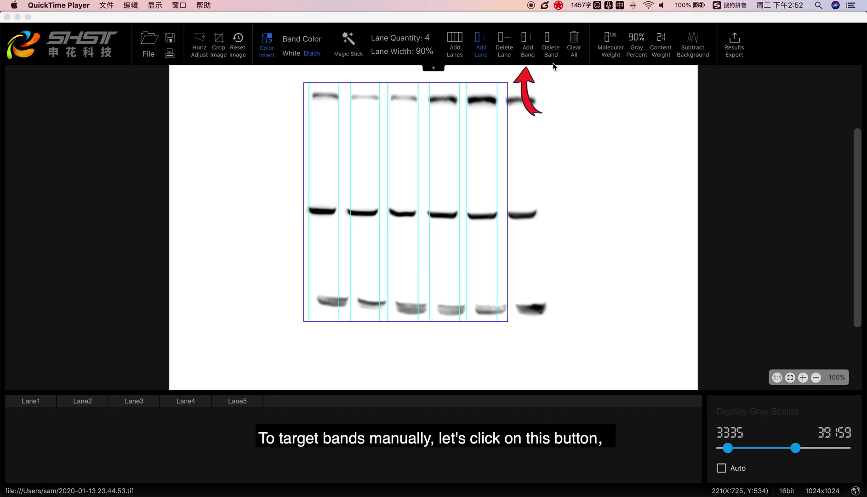
Add the three bands inside the first lane's frame manually, marking each band's full height.
left_click(528, 50)
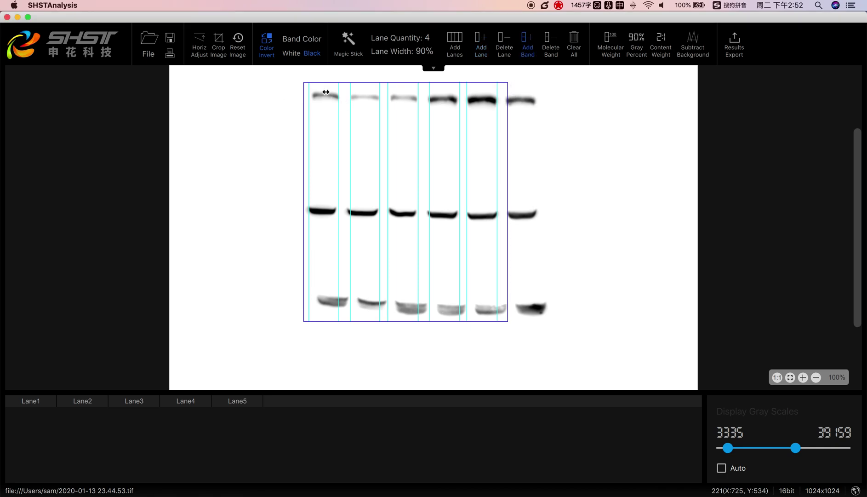
left_click_drag(326, 89, 325, 104)
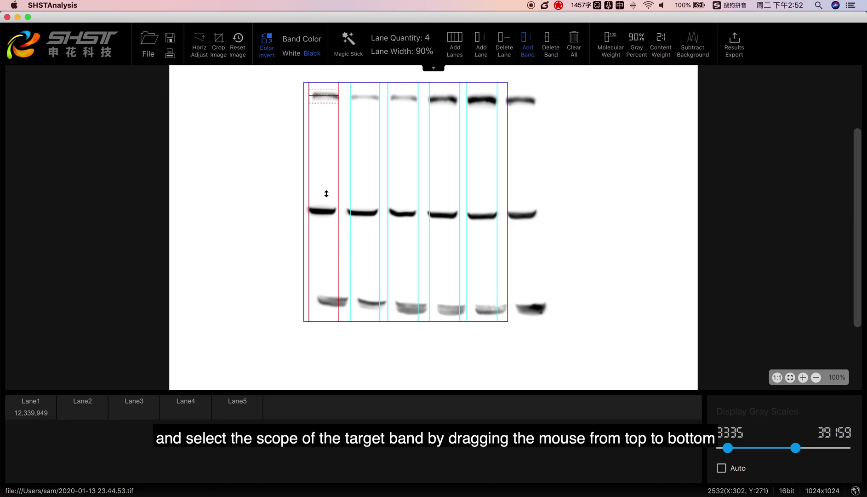
left_click_drag(323, 204, 324, 223)
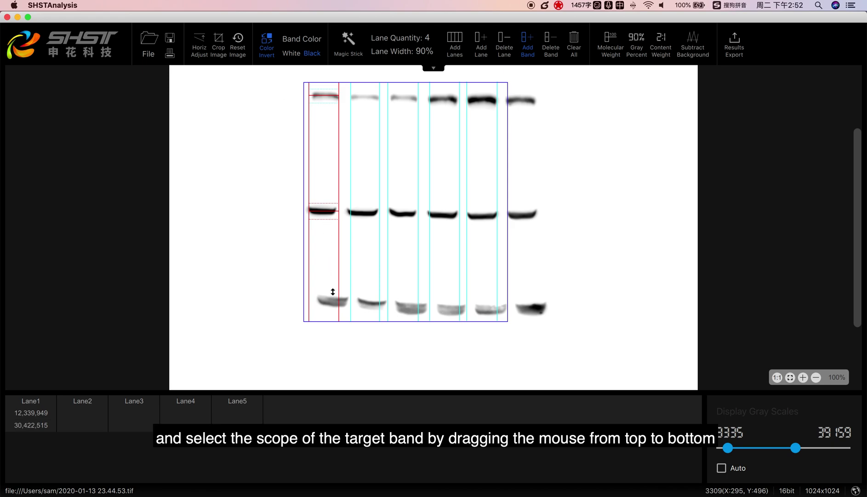
left_click_drag(327, 293, 327, 309)
Manually add the three bands in each of the second and third lanes, marking every band's full height.
left_click(361, 92)
left_click_drag(361, 92, 362, 102)
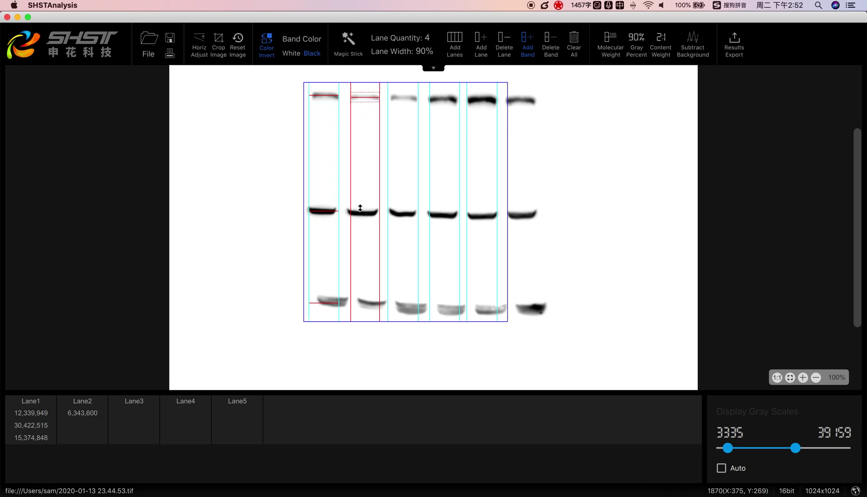
left_click_drag(360, 207, 359, 217)
left_click_drag(366, 297, 366, 309)
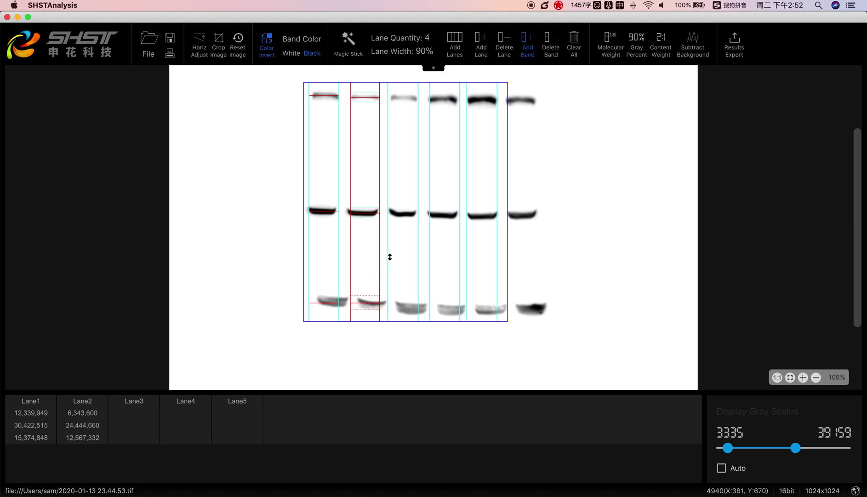
left_click_drag(404, 93, 404, 102)
left_click_drag(401, 209, 401, 222)
left_click_drag(403, 301, 403, 315)
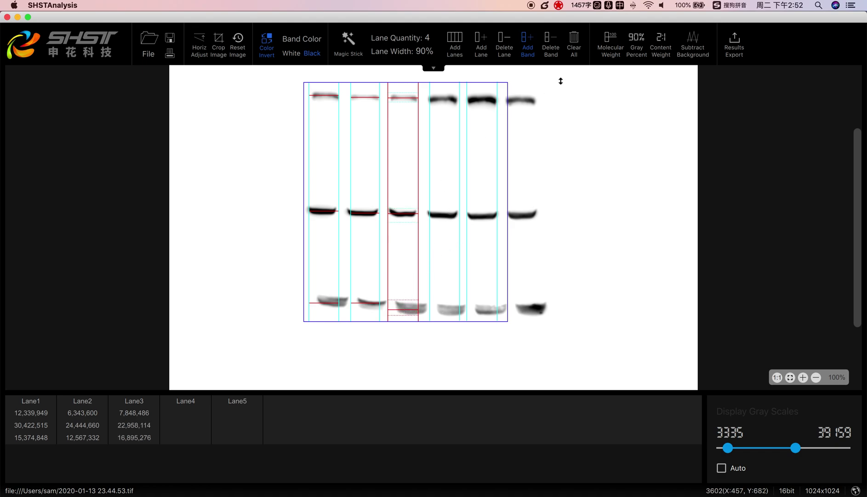
Delete the top and middle band marks of lane 3, lane 2's middle mark and lane 1's top mark, and clear all remaining lanes and bands.
left_click(555, 44)
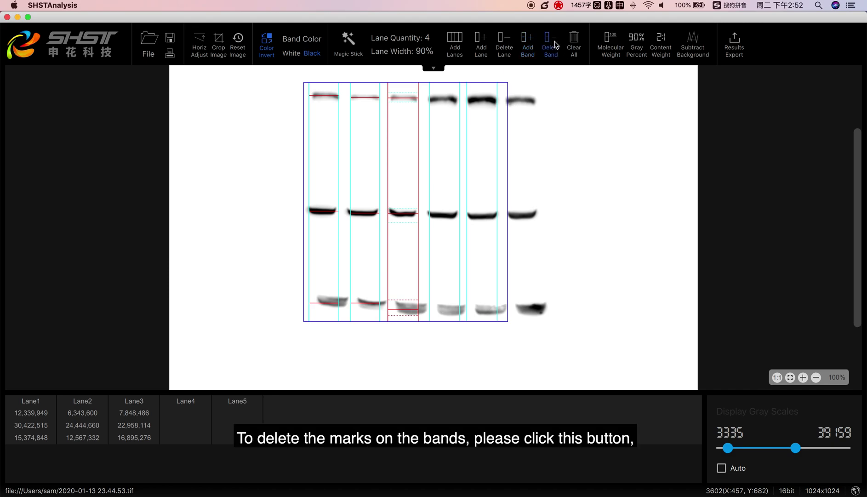
left_click(403, 101)
left_click(400, 213)
left_click(363, 212)
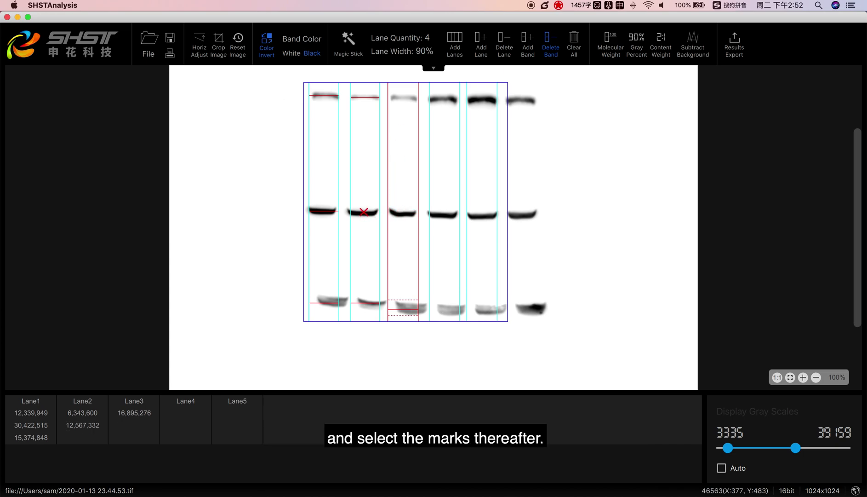
left_click(330, 96)
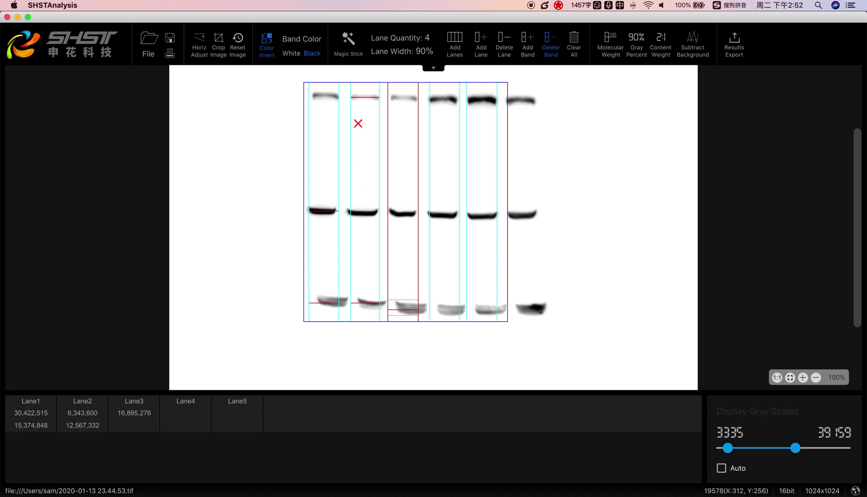
left_click(551, 46)
left_click(576, 48)
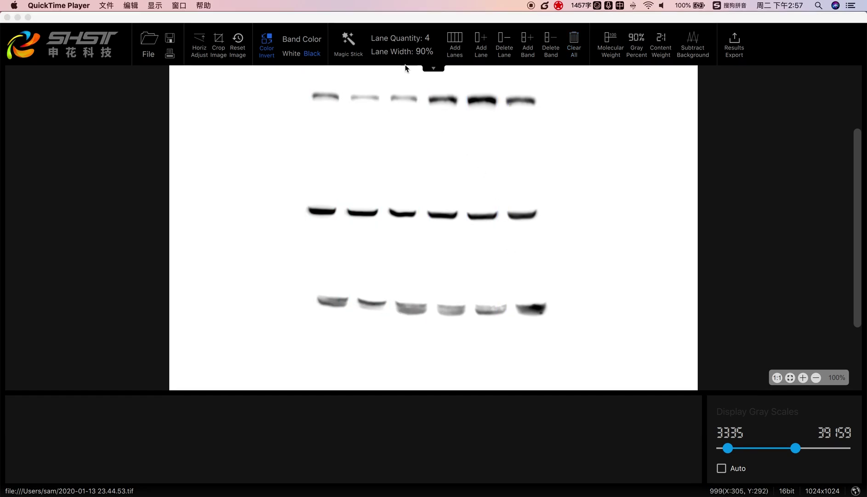
Detect lanes and bands across the first four band columns with the Magic Stick and adjust the first lane's edges to its bands.
left_click(353, 45)
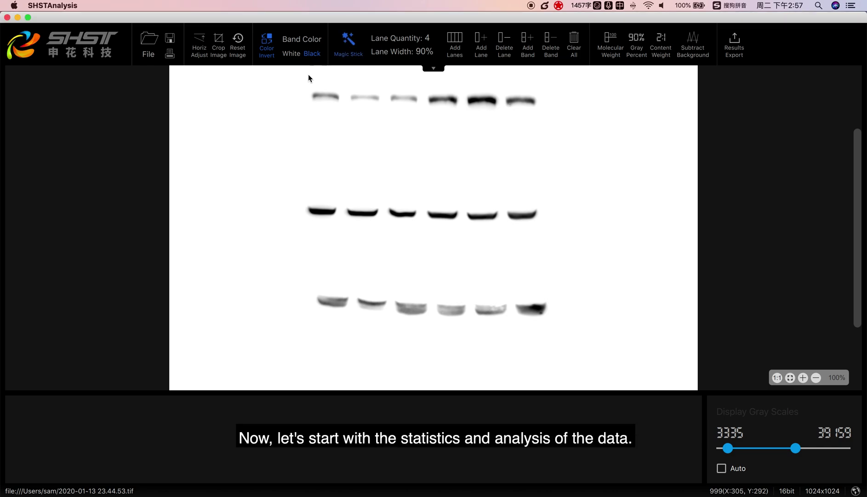
left_click_drag(309, 114, 467, 321)
left_click(308, 186)
left_click_drag(308, 186, 309, 190)
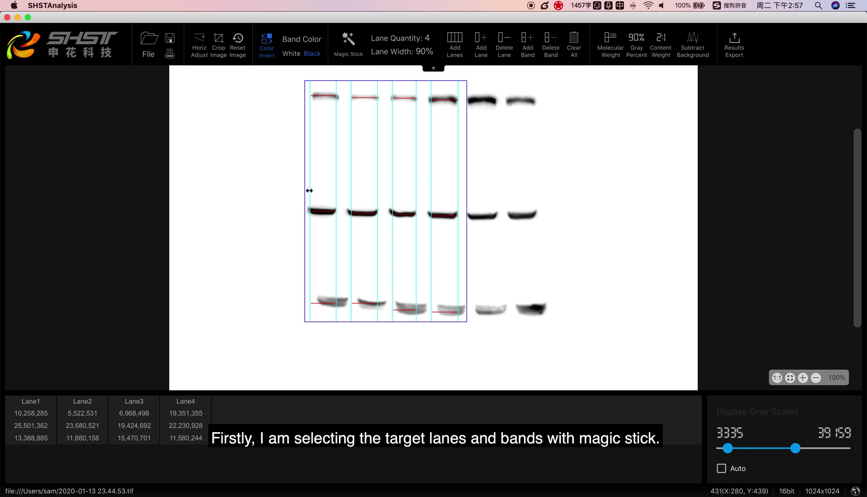
left_click(336, 202)
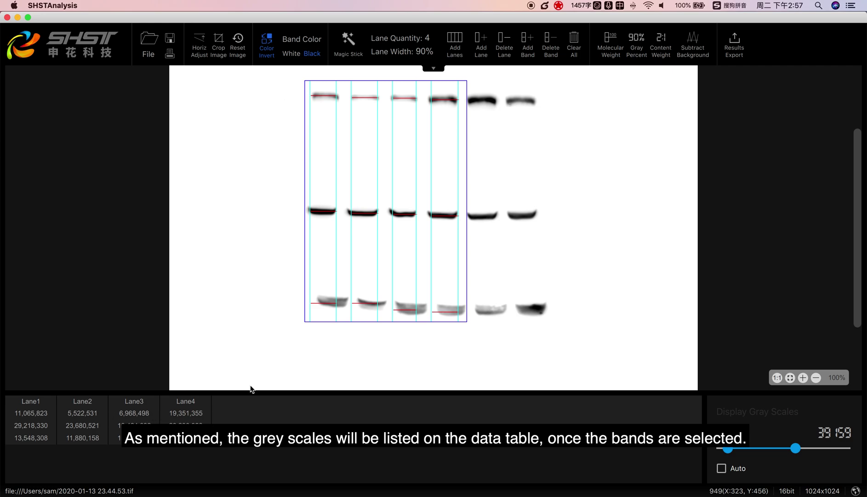
Calculate the bands' molecular weights using lane 1 as marker with weights 100, 80, 60 and 40, shown in the results.
left_click(614, 57)
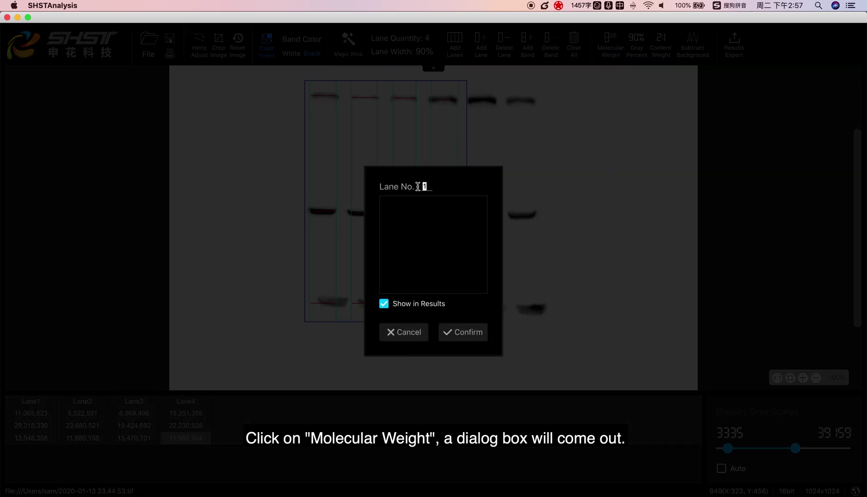
left_click_drag(433, 186, 420, 185)
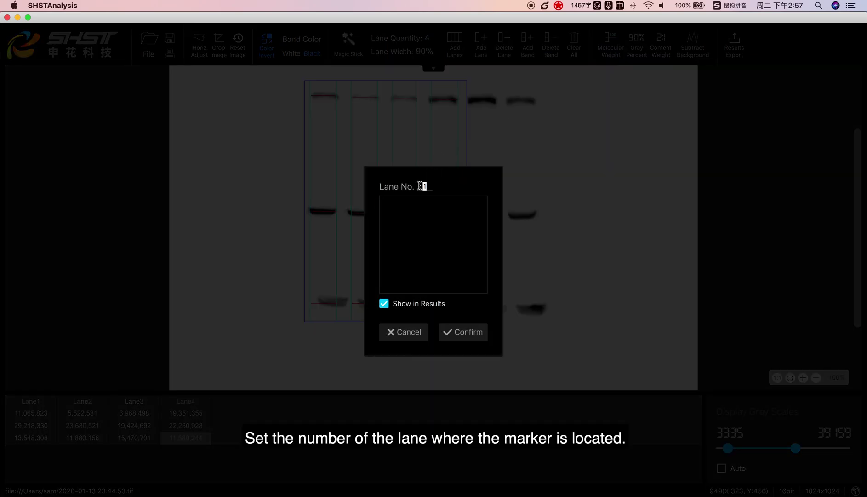
scroll(421, 185, "up", 1)
scroll(421, 185, "down", 2)
left_click(425, 207)
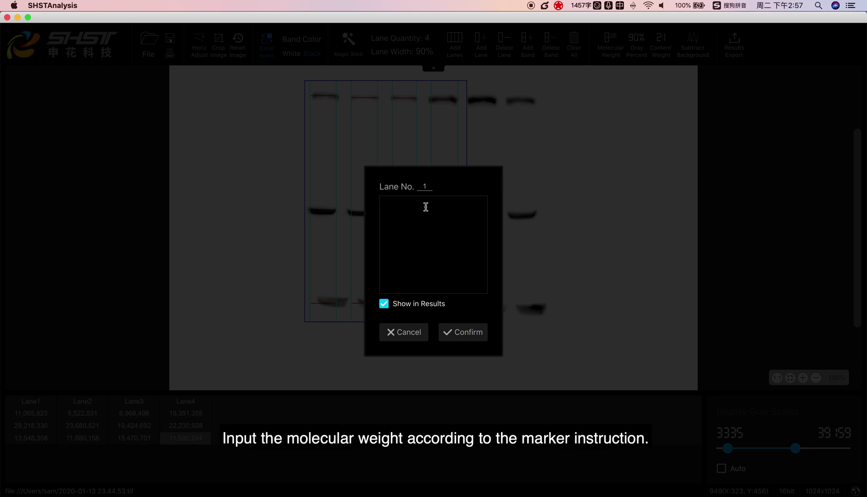
type("100")
key("Return")
type("80")
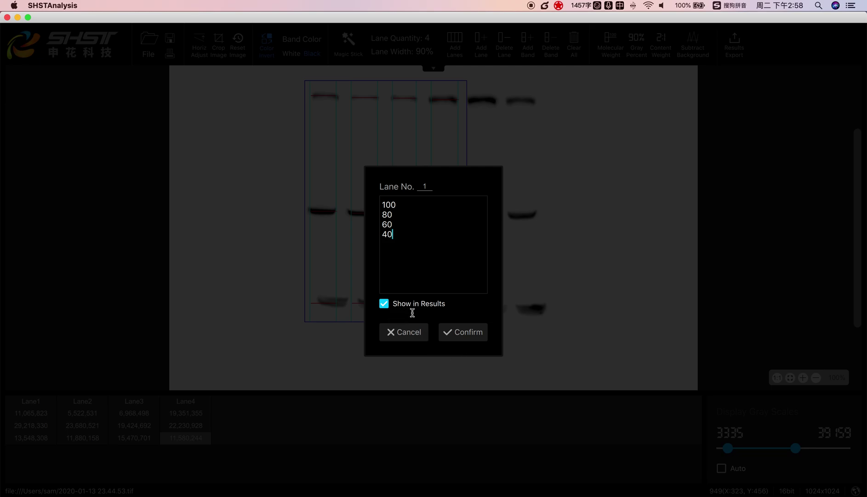
left_click(462, 332)
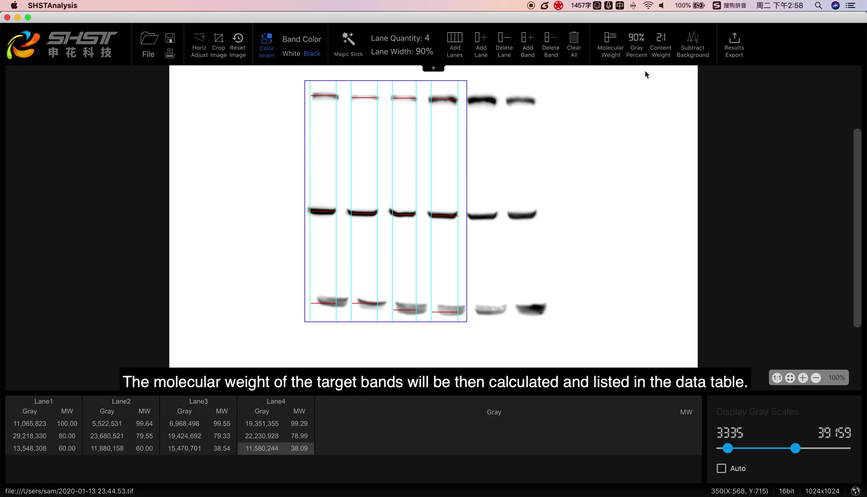
Show the gray percentages and calculate relative content using lane 2's first band as the reference with content 1.
left_click(636, 46)
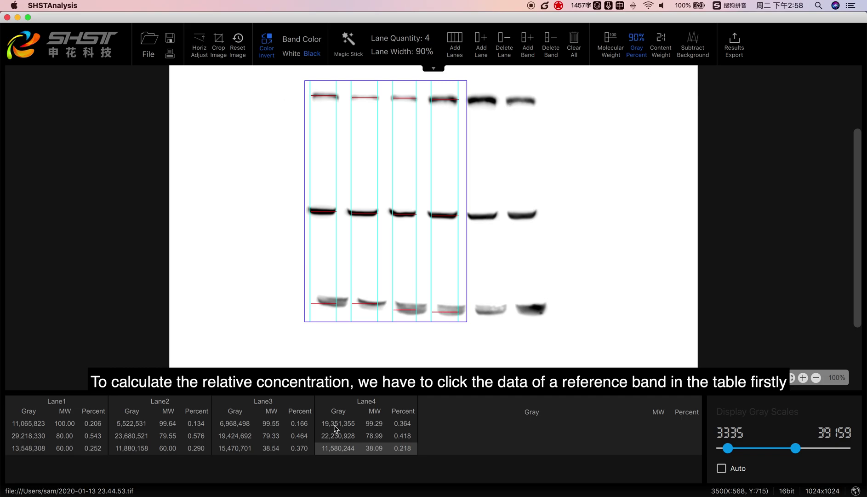
left_click(172, 425)
left_click(240, 425)
left_click(186, 424)
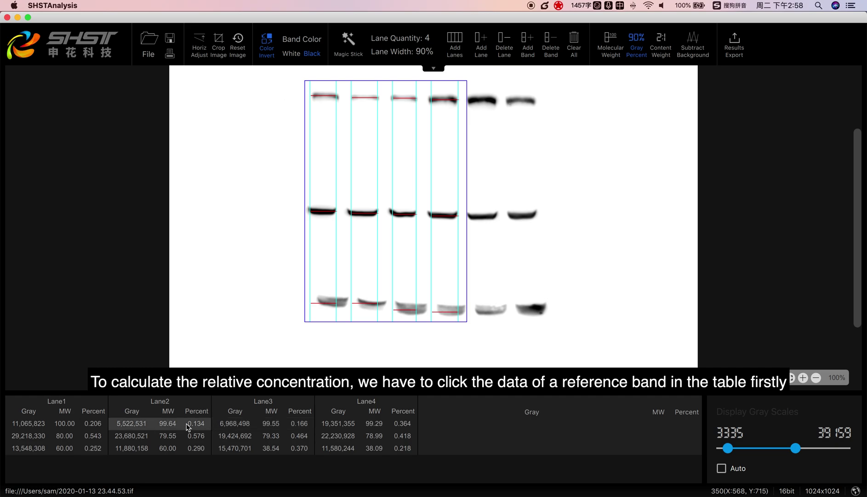
left_click(660, 46)
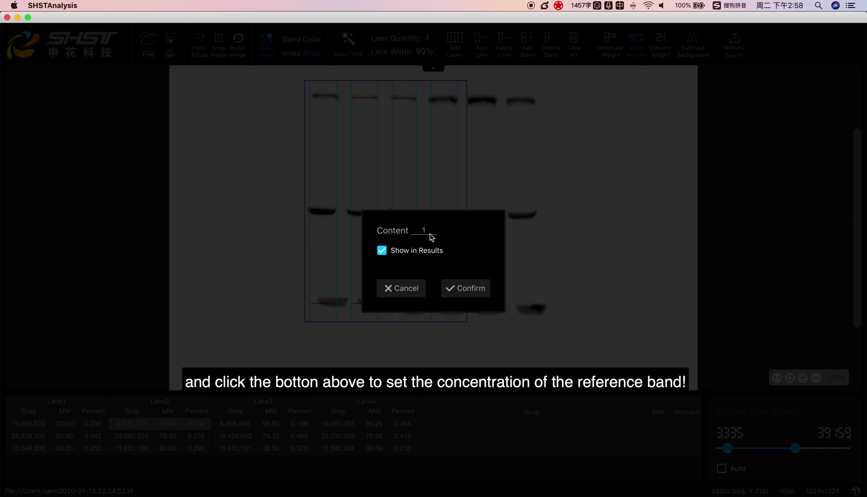
left_click(462, 291)
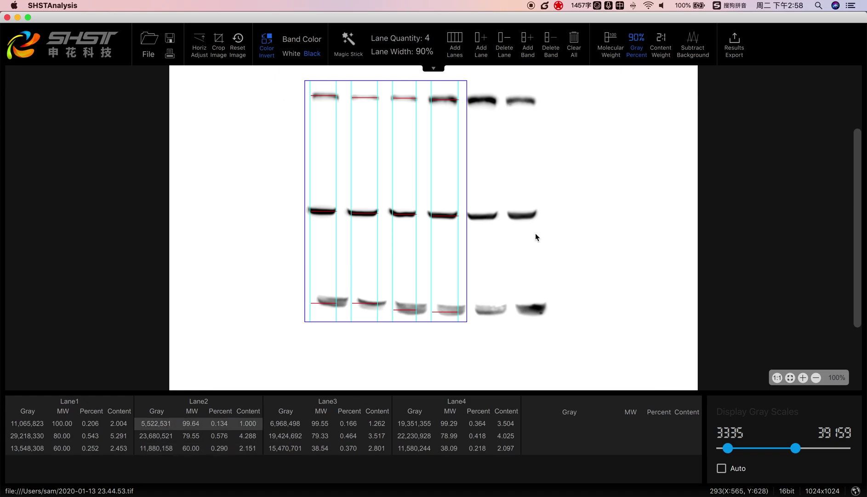
Export the analysis results.
left_click(735, 48)
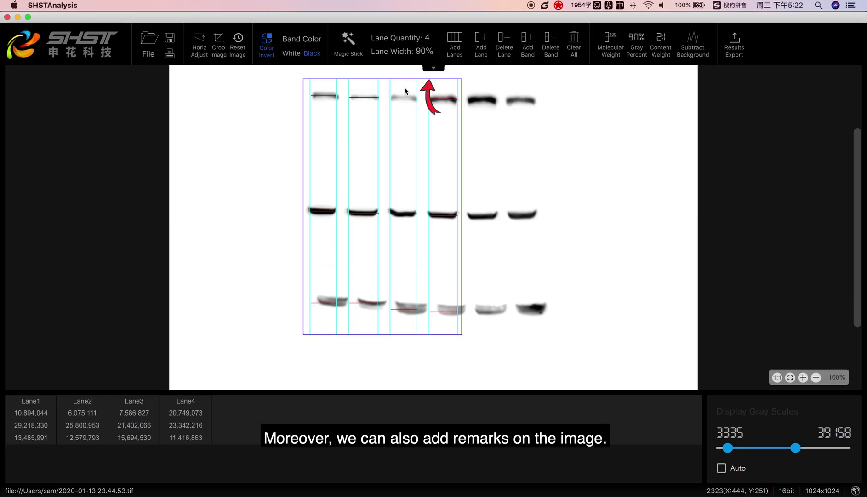
Draw a yellow arrow remark pointing at the first lane's middle band and recolour it green.
mouse_move(433, 70)
left_click(450, 80)
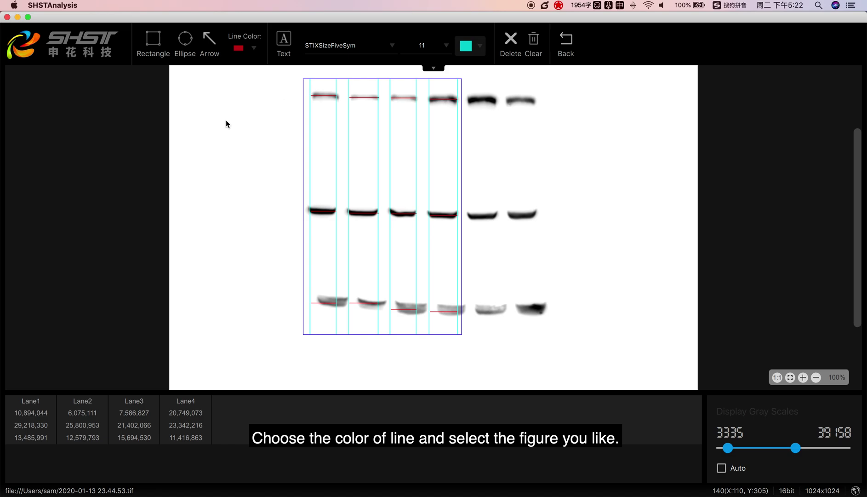
left_click(239, 51)
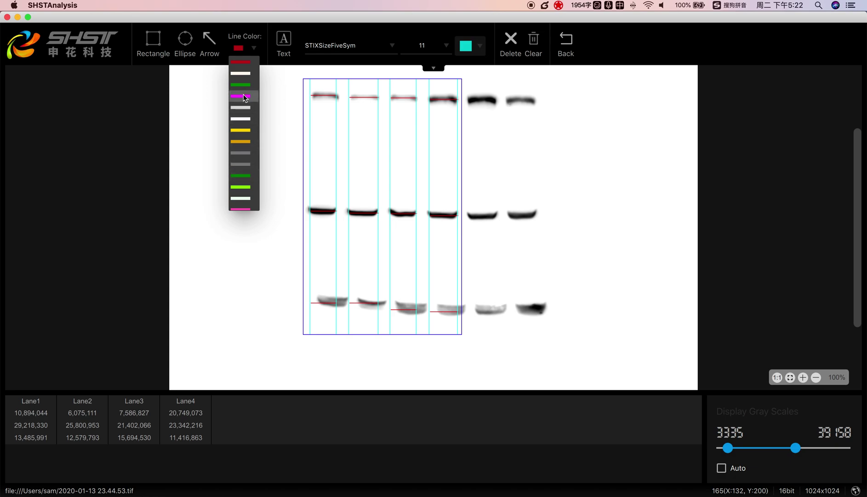
left_click(240, 130)
left_click(211, 44)
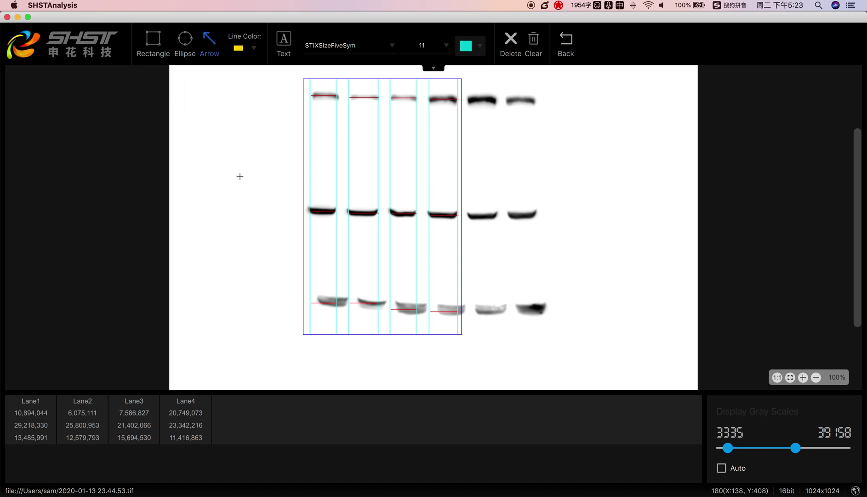
left_click_drag(235, 171, 299, 206)
left_click(244, 48)
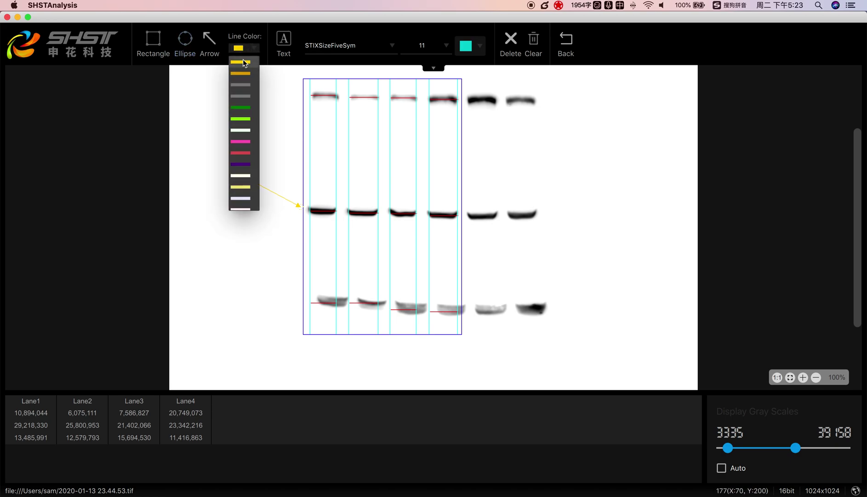
left_click(243, 107)
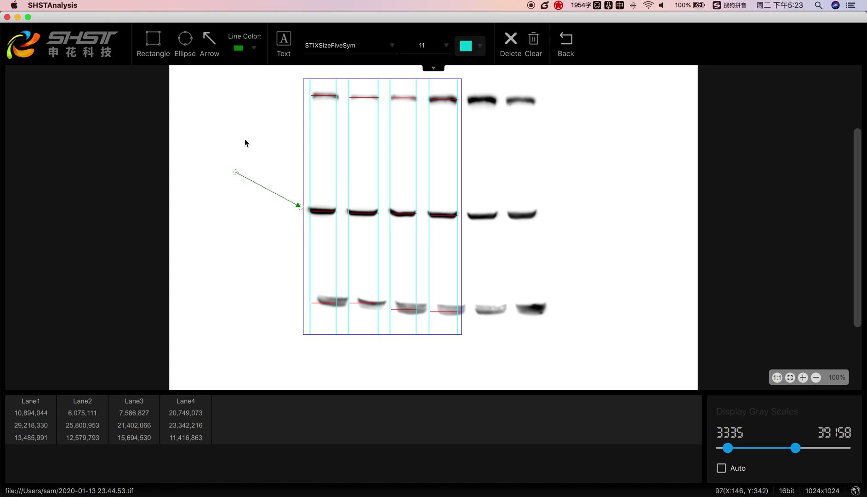
Encircle the first lane's middle band with a green ellipse and move the arrow slightly away so its tip meets the ellipse.
left_click(184, 41)
mouse_move(300, 197)
left_mouse_down()
mouse_move(351, 230)
mouse_move(333, 223)
left_mouse_up()
left_click_drag(281, 199, 274, 198)
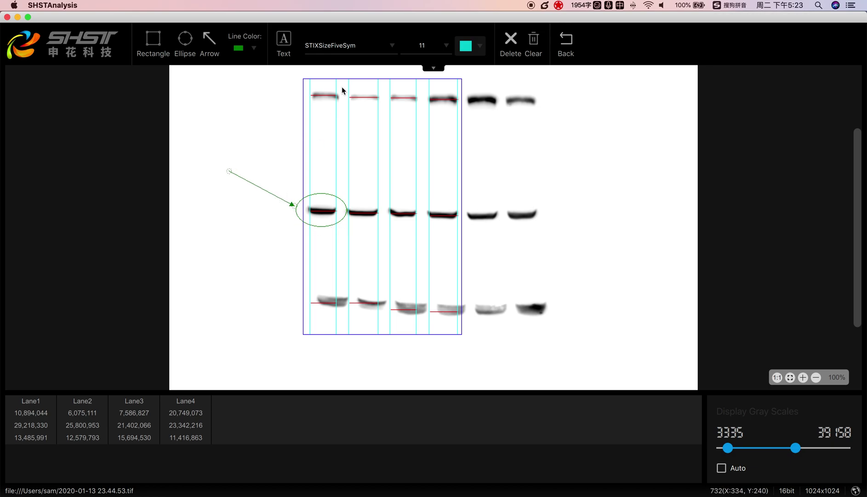
Set the text colour to dark red and place a text box above the arrow's tail.
left_click(480, 46)
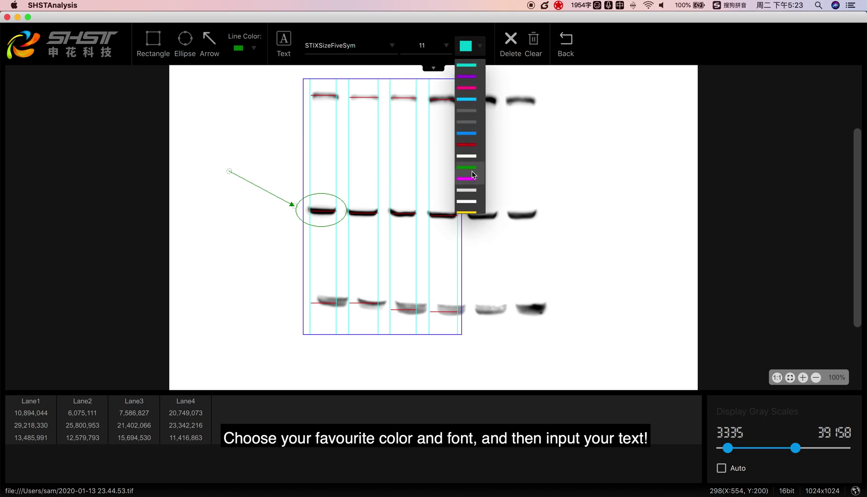
left_click(471, 146)
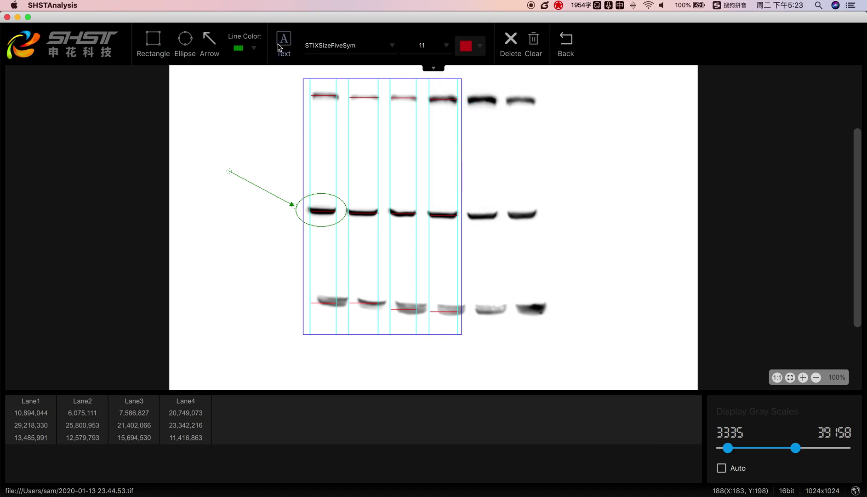
left_click_drag(204, 111, 276, 162)
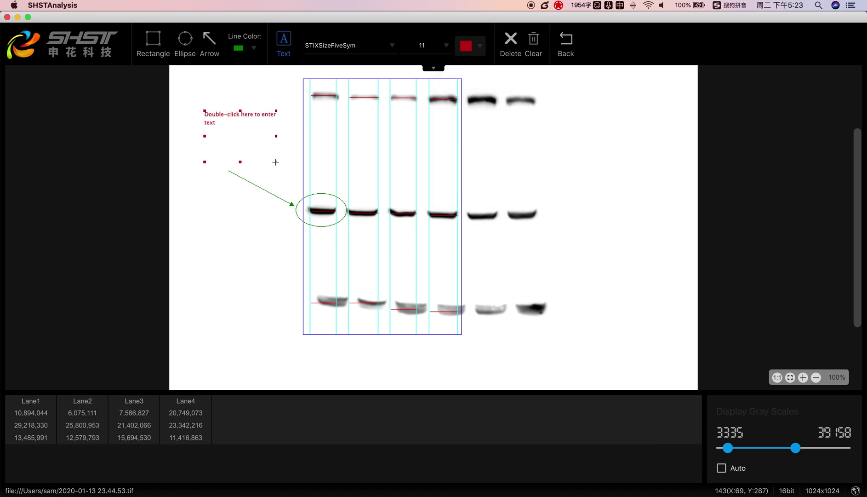
left_click_drag(255, 122, 259, 127)
left_click(536, 194)
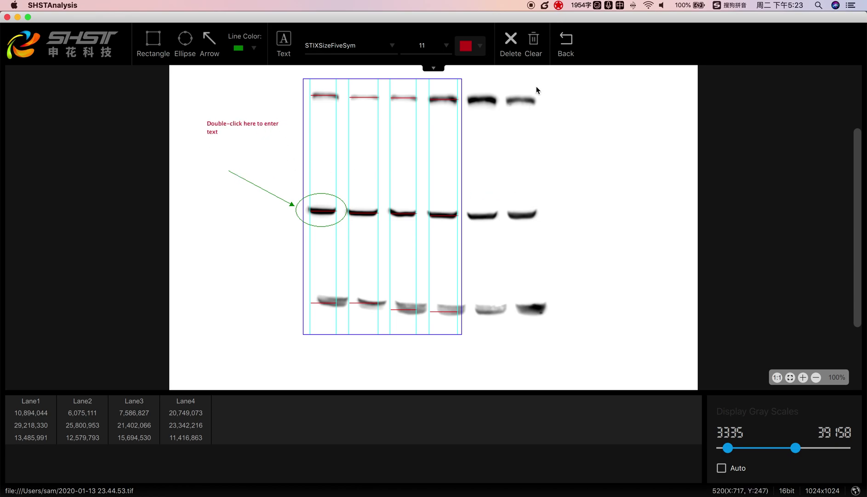
Delete the text remark and call up clearing of all remarks, cancelling it to keep the arrow and ellipse.
left_click(511, 46)
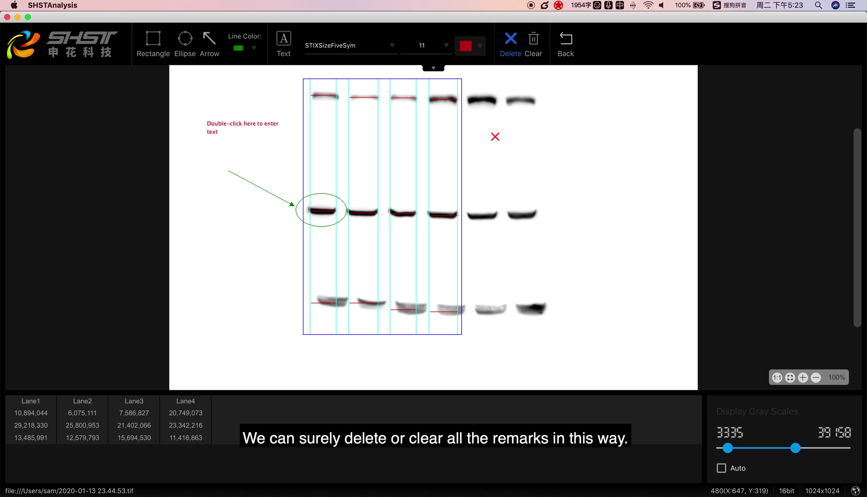
left_click(262, 129)
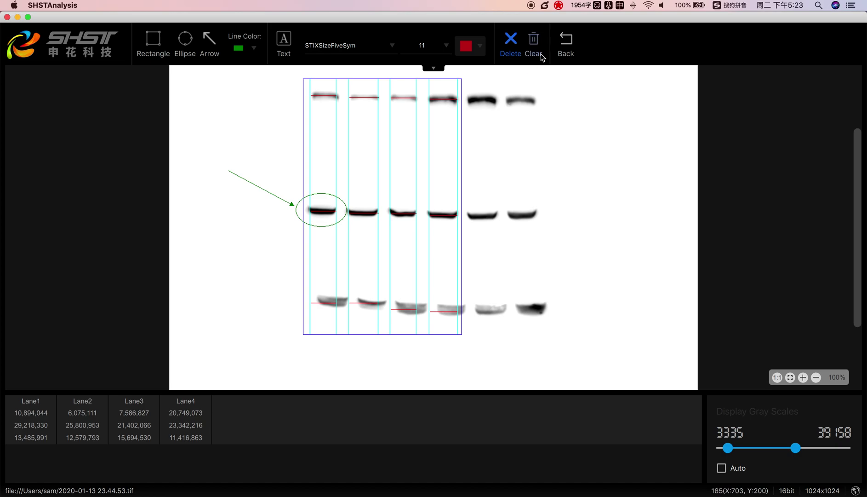
left_click(523, 54)
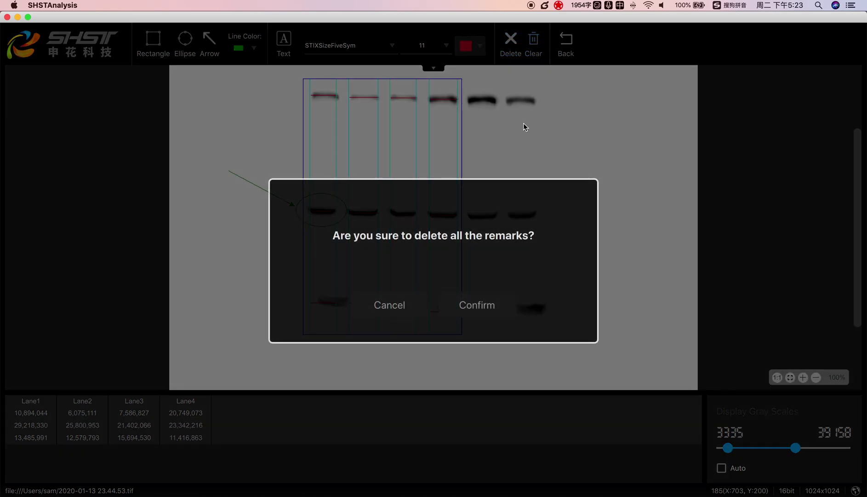
left_click(413, 308)
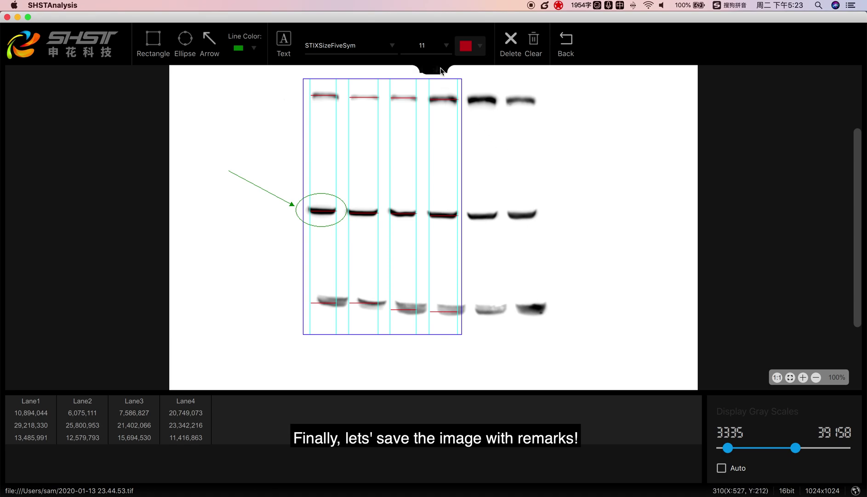
Return to the analysis tools and try to save the image with its remarks in PNG format.
left_click(416, 79)
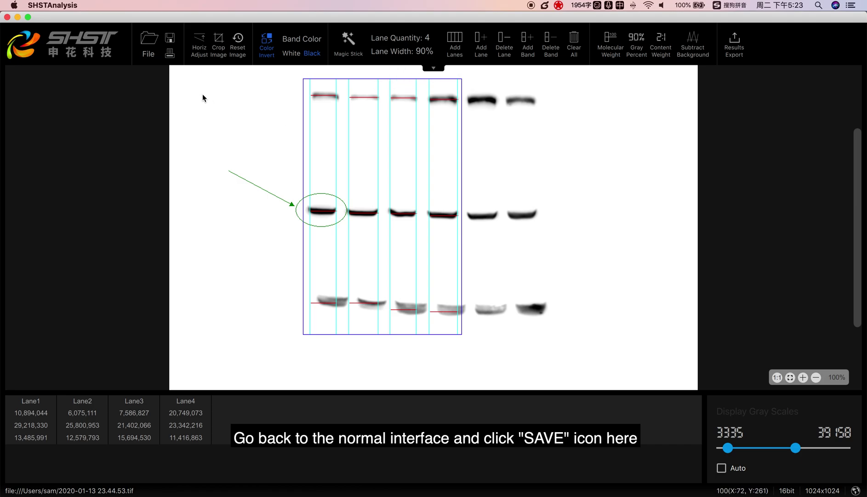
left_click(174, 40)
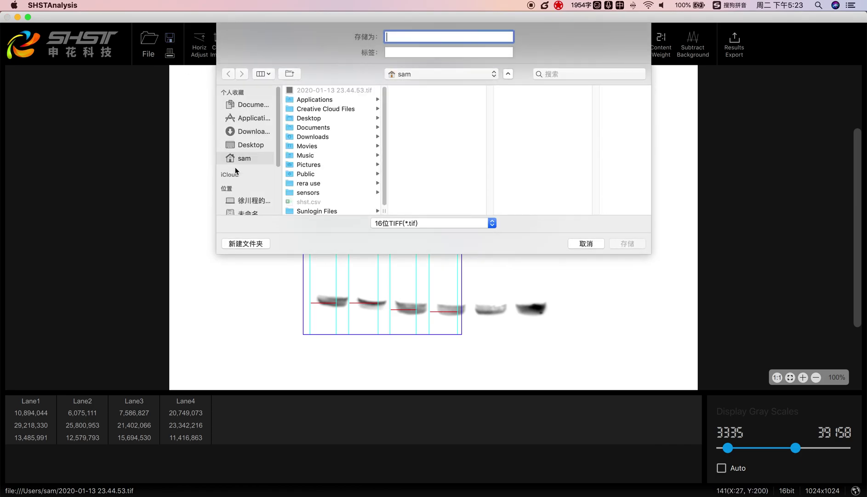
left_click(405, 223)
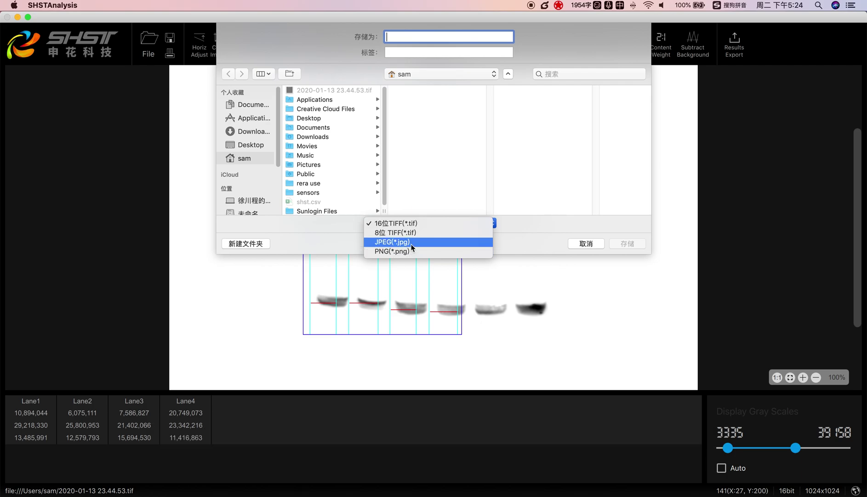
left_click(411, 242)
left_click(412, 223)
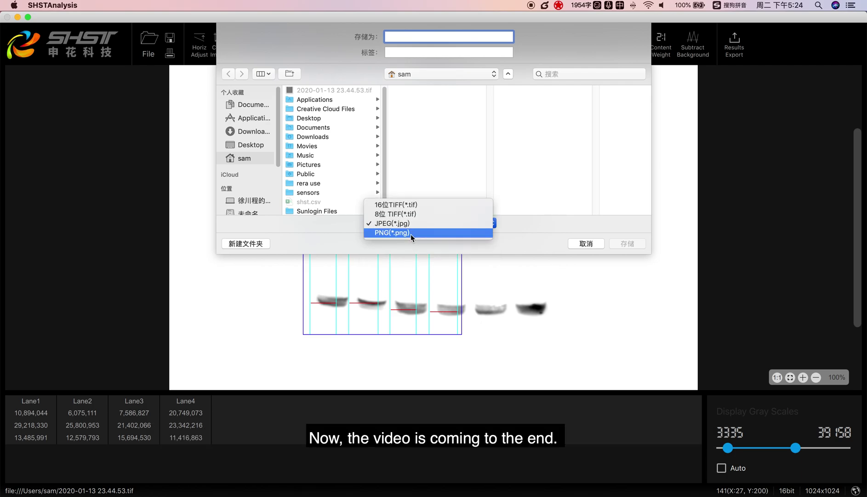
left_click(410, 232)
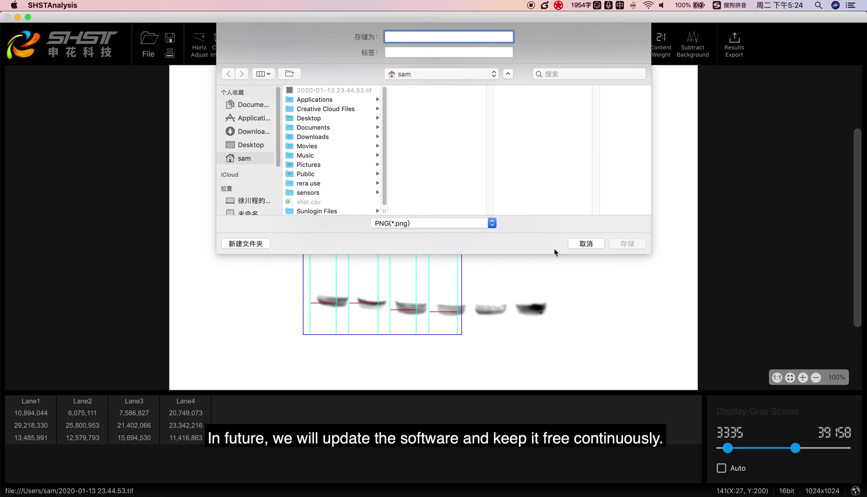
left_click(586, 245)
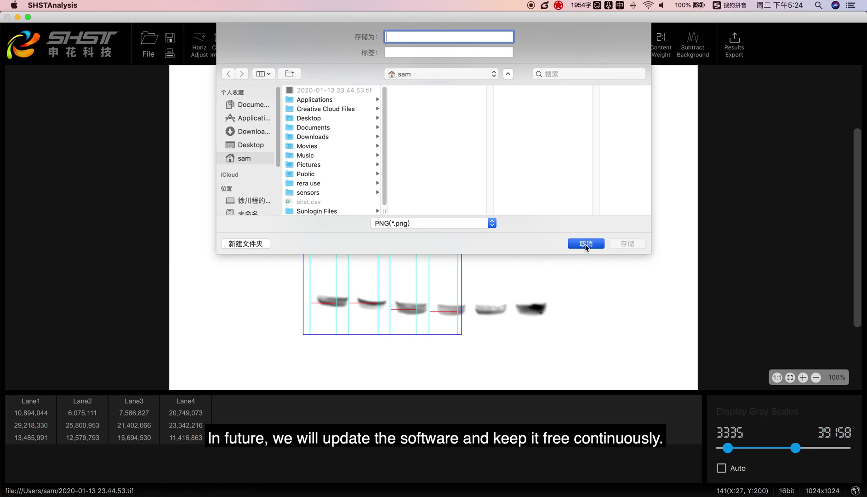